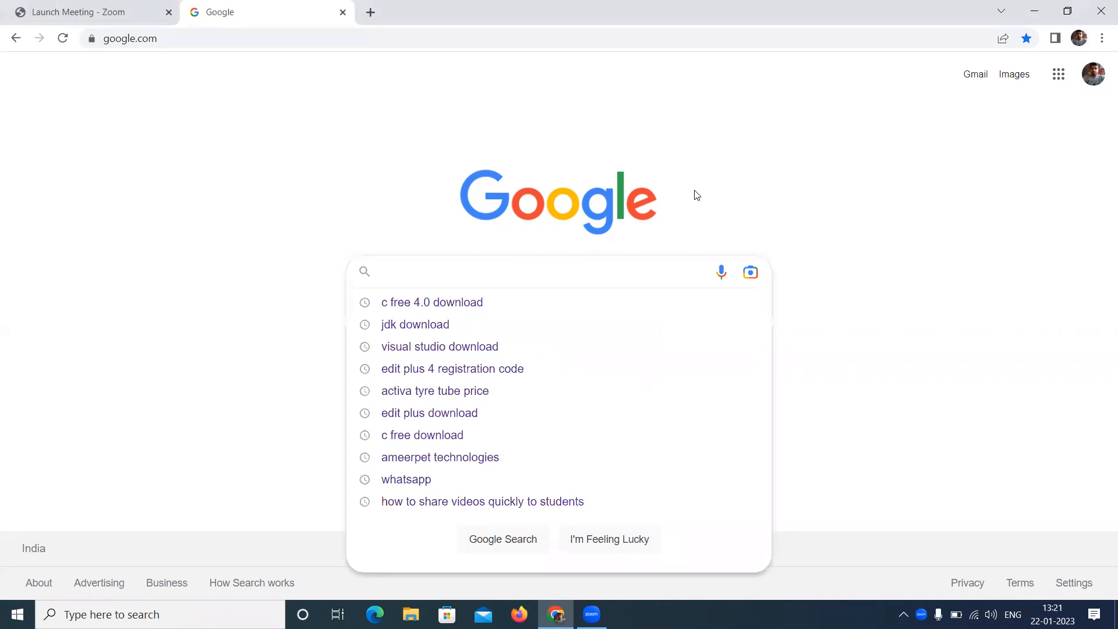
# Search Google for "python download" and open the Download Python page on python.org
pyautogui.write('ptyh')
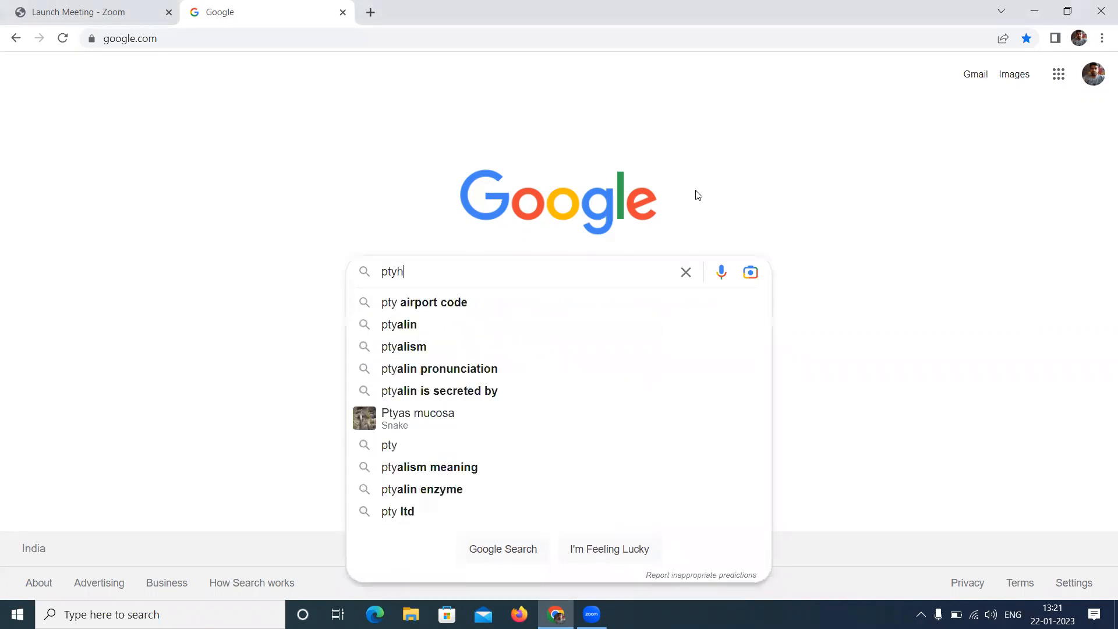
pyautogui.press('BackSpace')
pyautogui.press('BackSpace')
pyautogui.write('ython dlo')
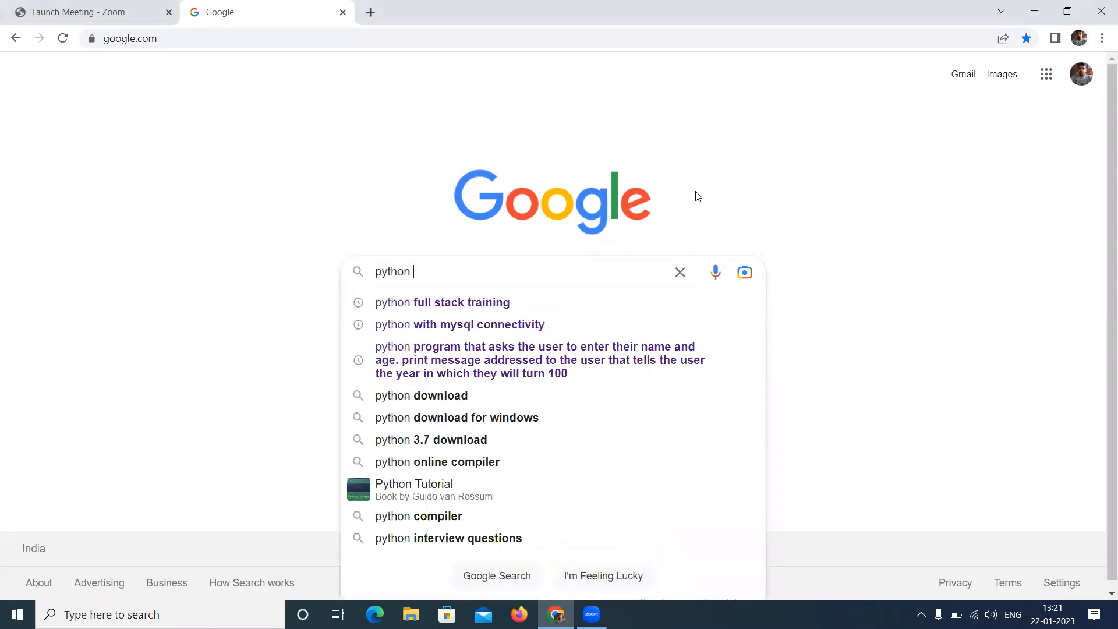
pyautogui.press('BackSpace')
pyautogui.press('BackSpace')
pyautogui.write('ownload')
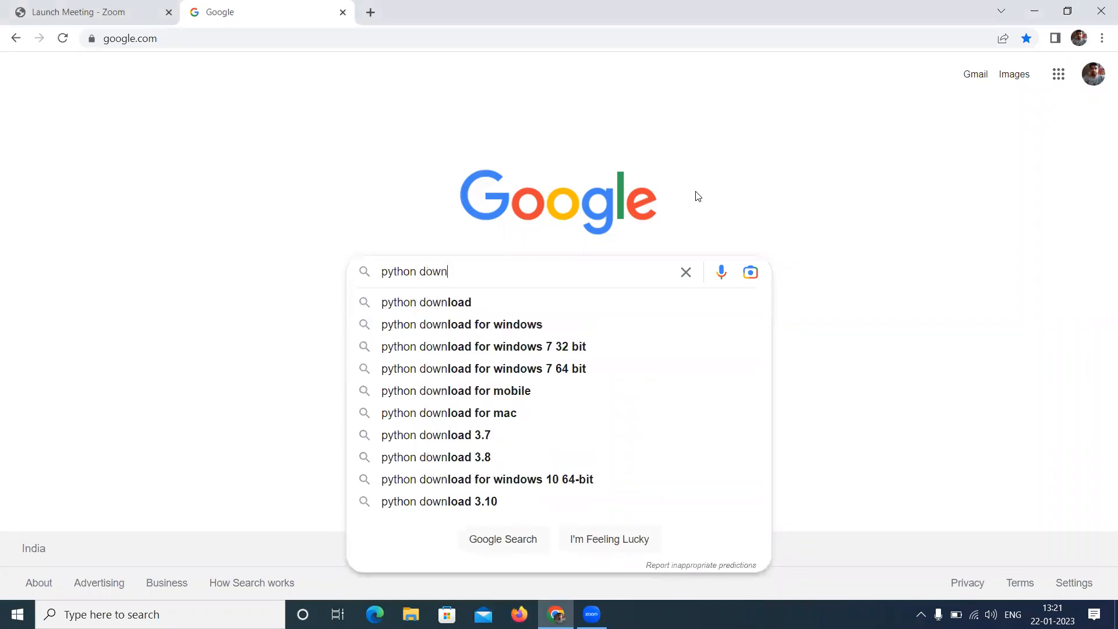
pyautogui.press('Return')
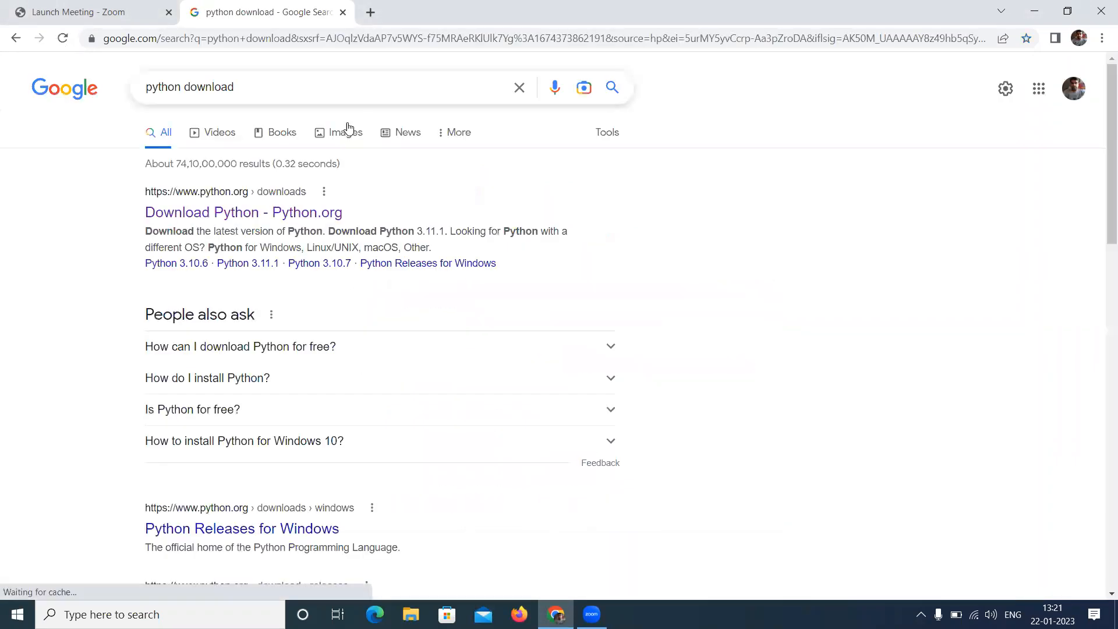
pyautogui.click(225, 212)
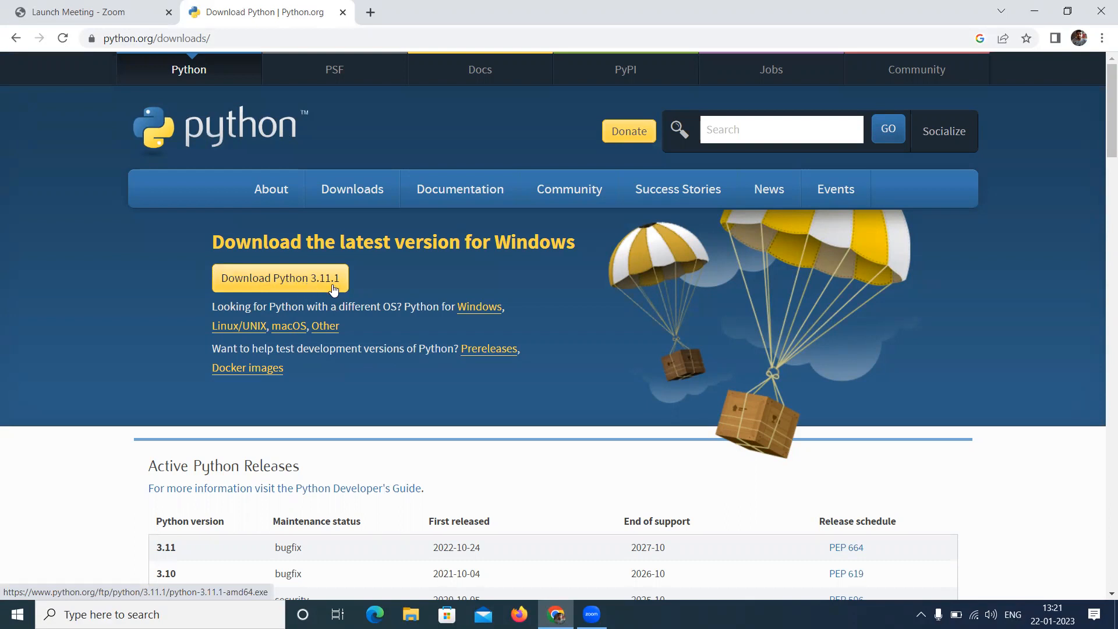
# Download the Python 3.11.1 installer for Windows and launch the downloaded file
pyautogui.moveTo(348, 193)
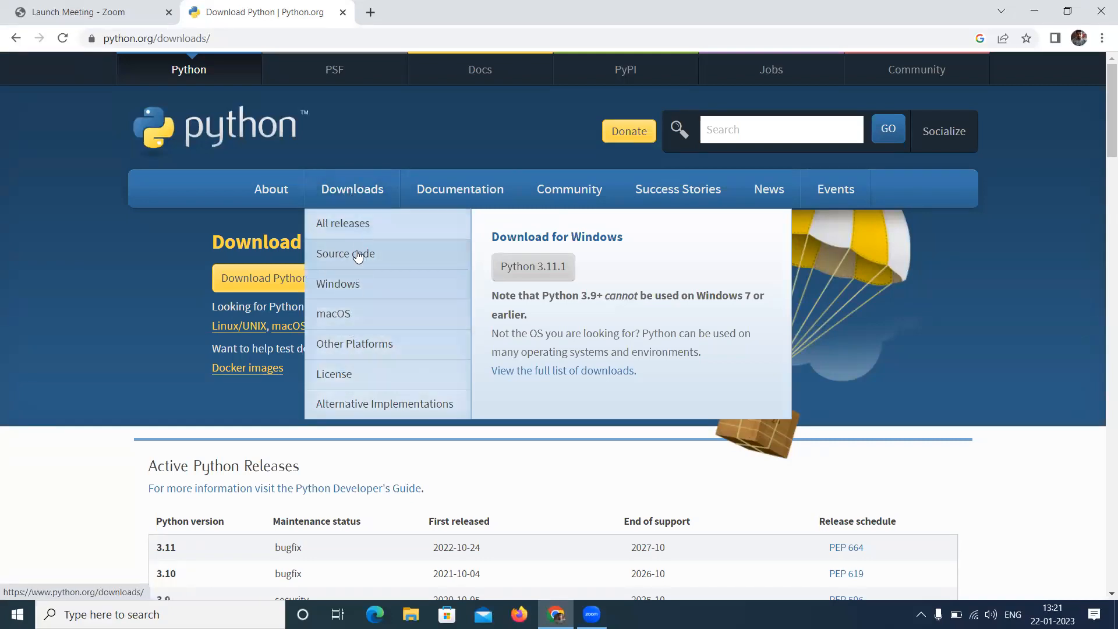
pyautogui.click(272, 287)
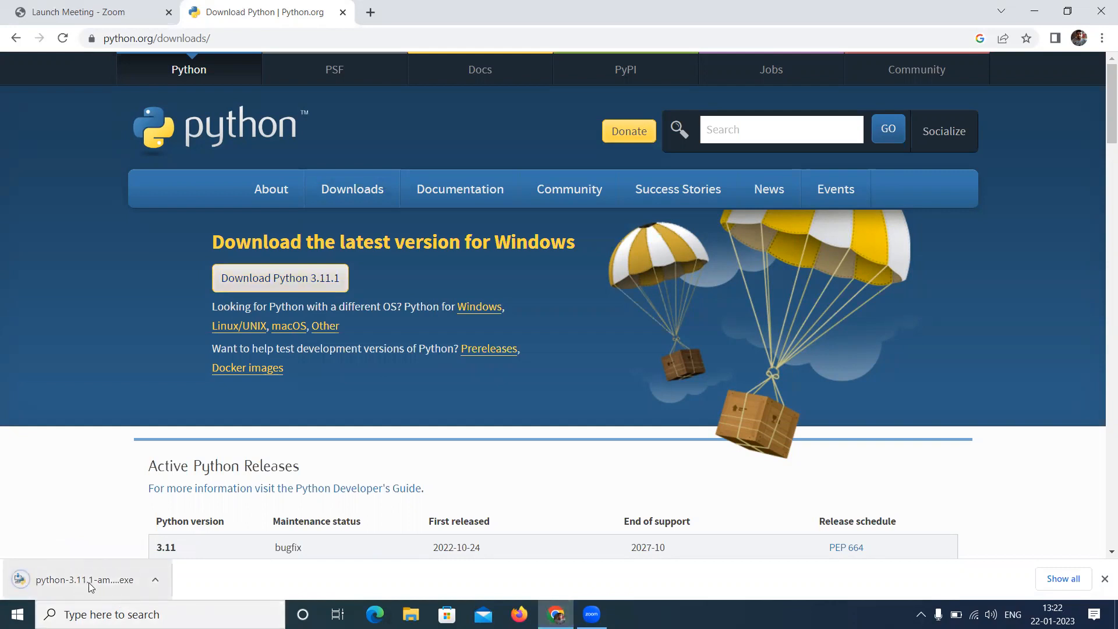
pyautogui.click(87, 585)
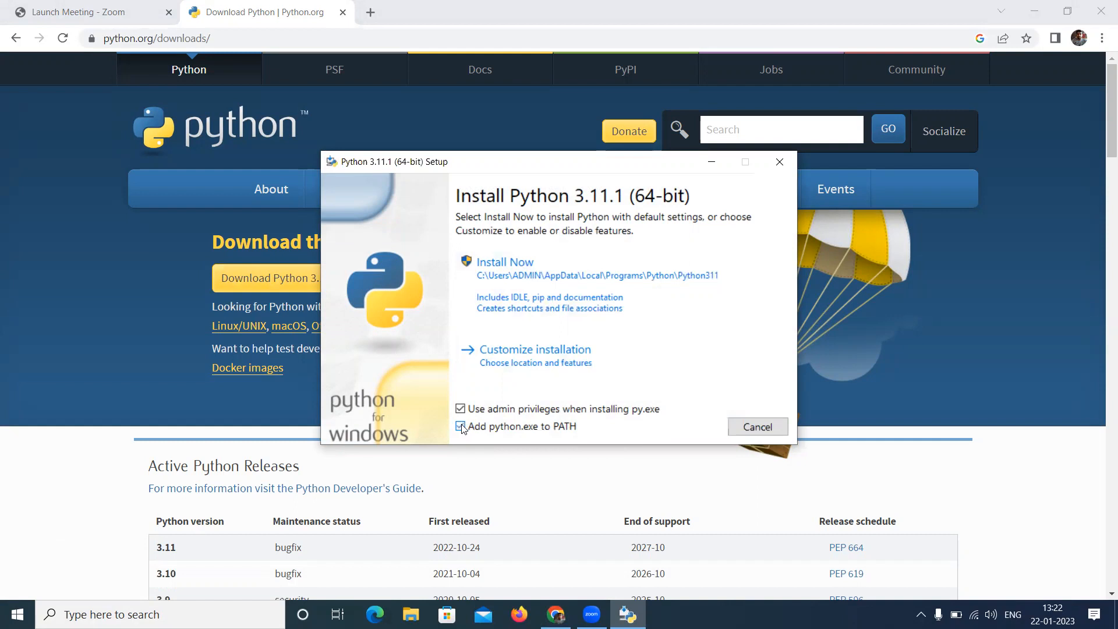
# Install Python 3.11.1 (64-bit) with the default settings and python.exe added to PATH, and close the finished setup
pyautogui.click(462, 425)
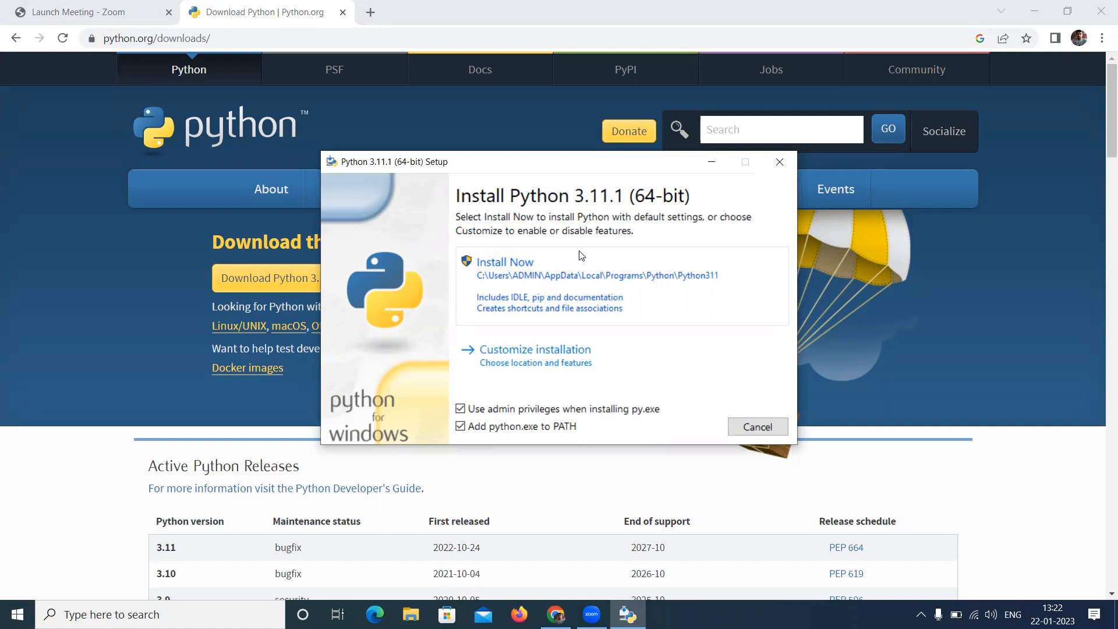
pyautogui.click(506, 271)
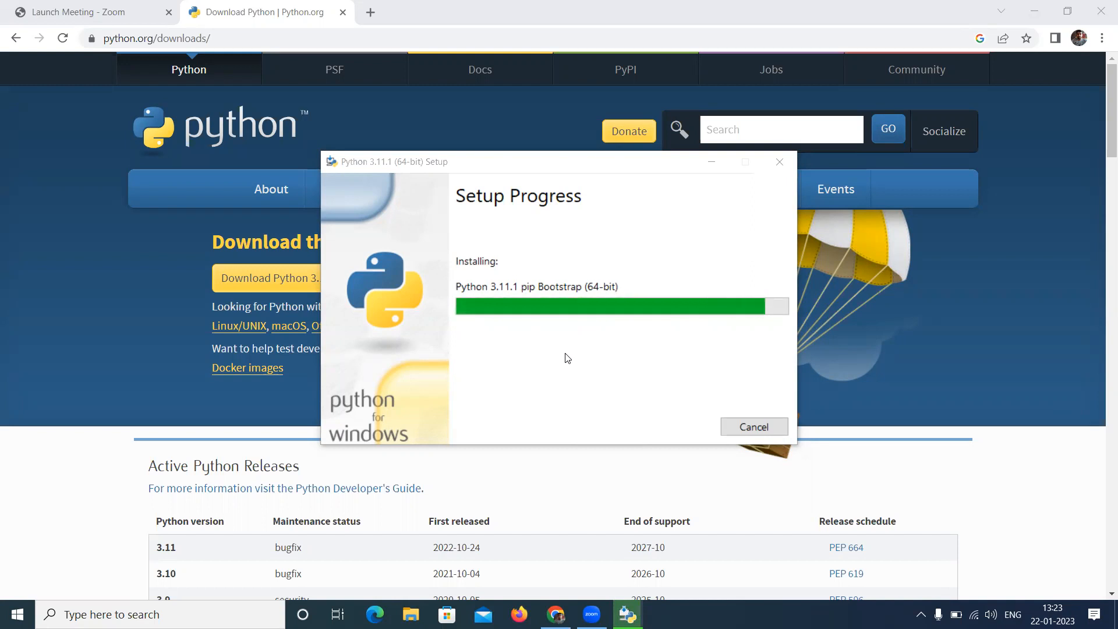
pyautogui.click(620, 5)
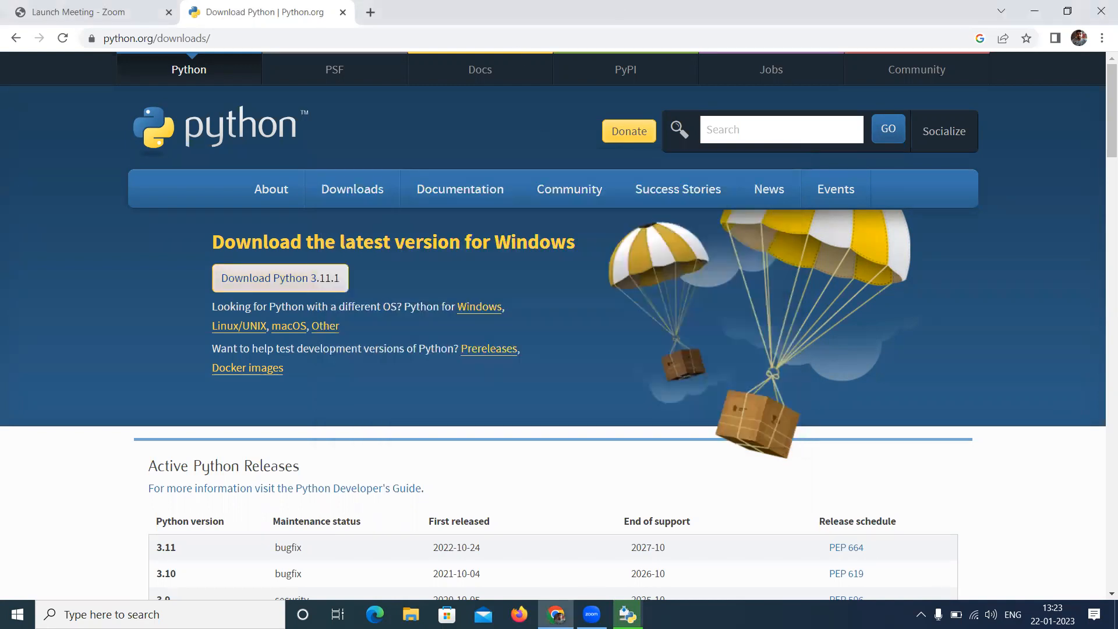
pyautogui.hotkey('alt', 'Tab')
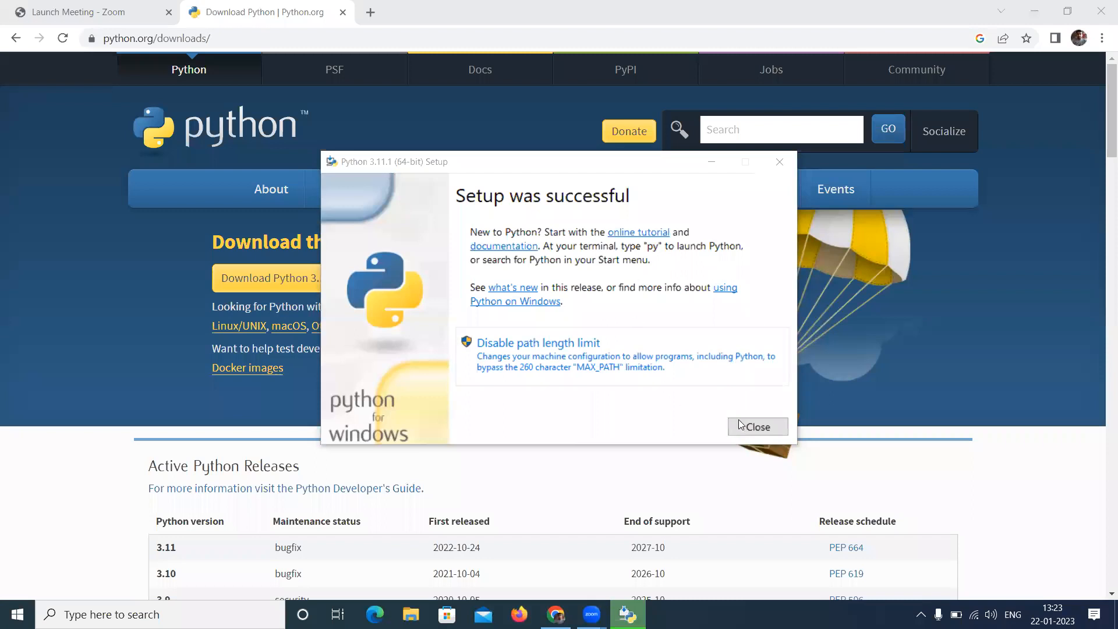
pyautogui.click(756, 428)
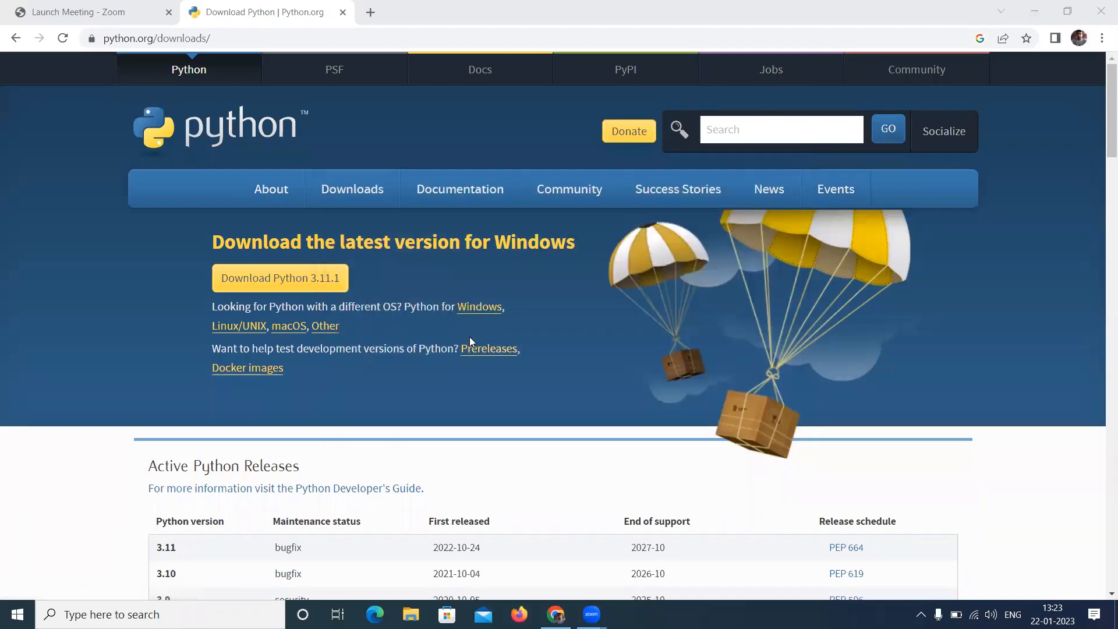
# Show the Windows desktop, search for "idle" and open IDLE (Python 3.11 64-bit)
pyautogui.press('super+d')
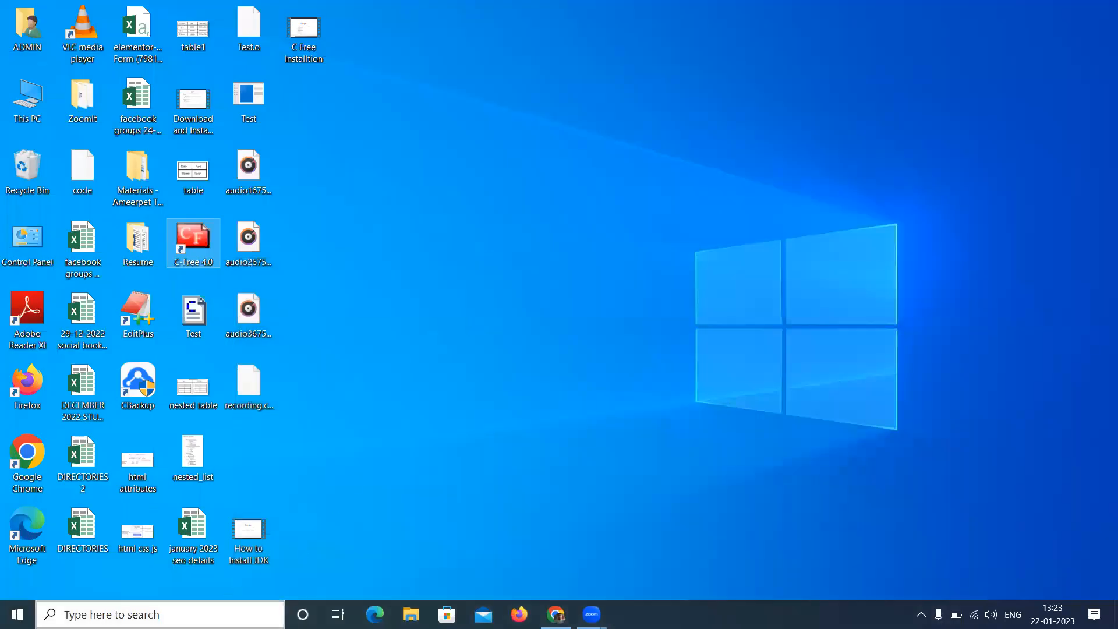
pyautogui.click(142, 614)
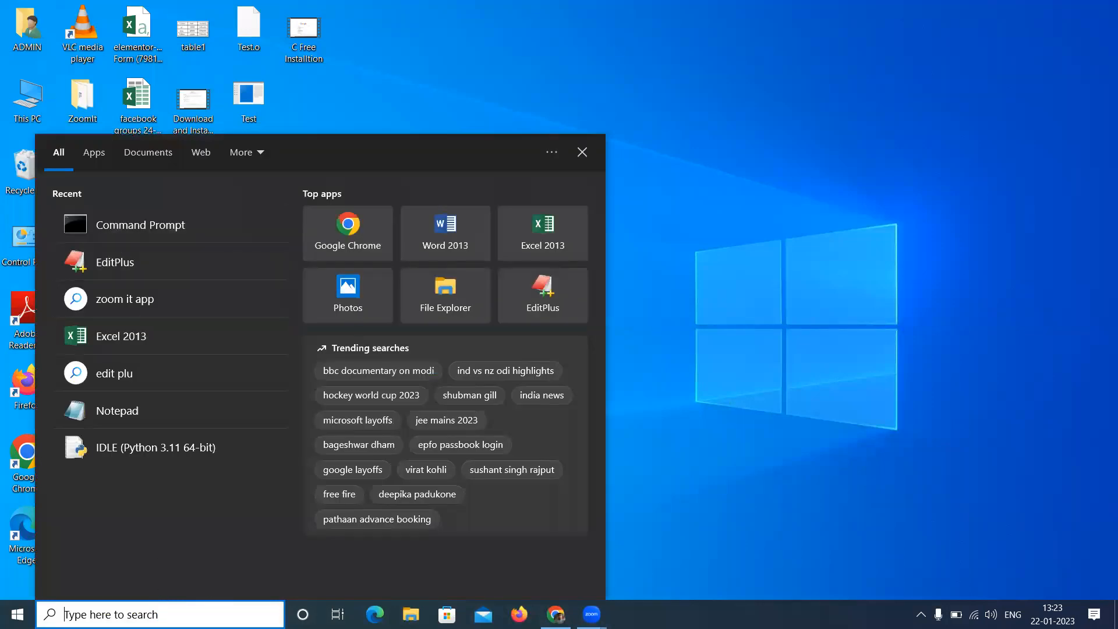
pyautogui.write('idle')
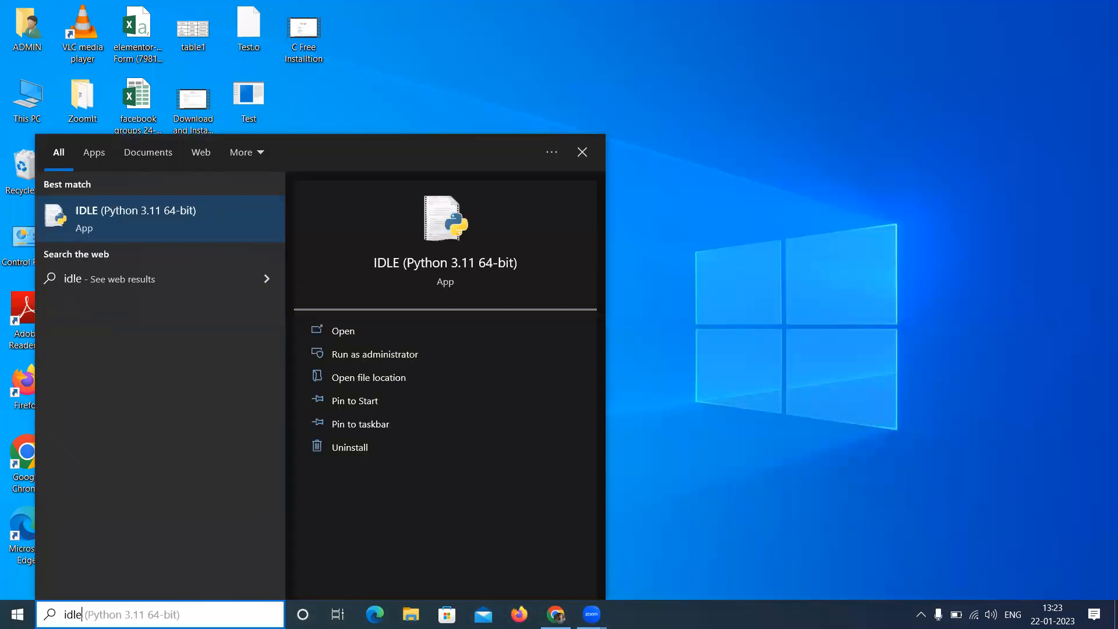
pyautogui.click(113, 217)
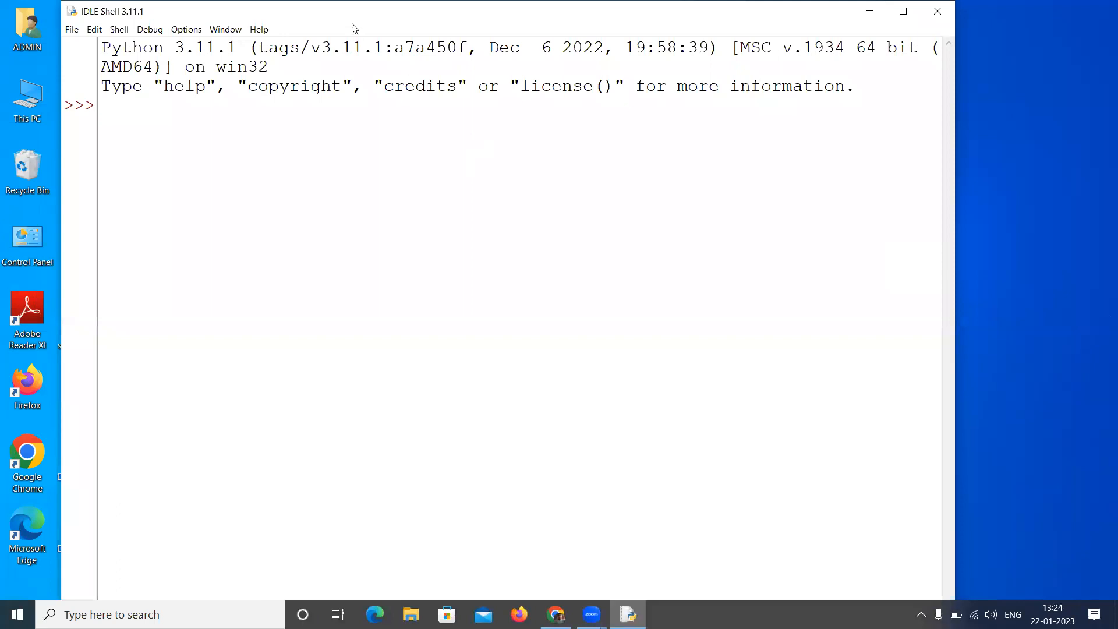
# Evaluate the expressions 10+20 and 10*20 at the IDLE Shell prompt
pyautogui.moveTo(352, 24); pyautogui.dragTo(355, 28)
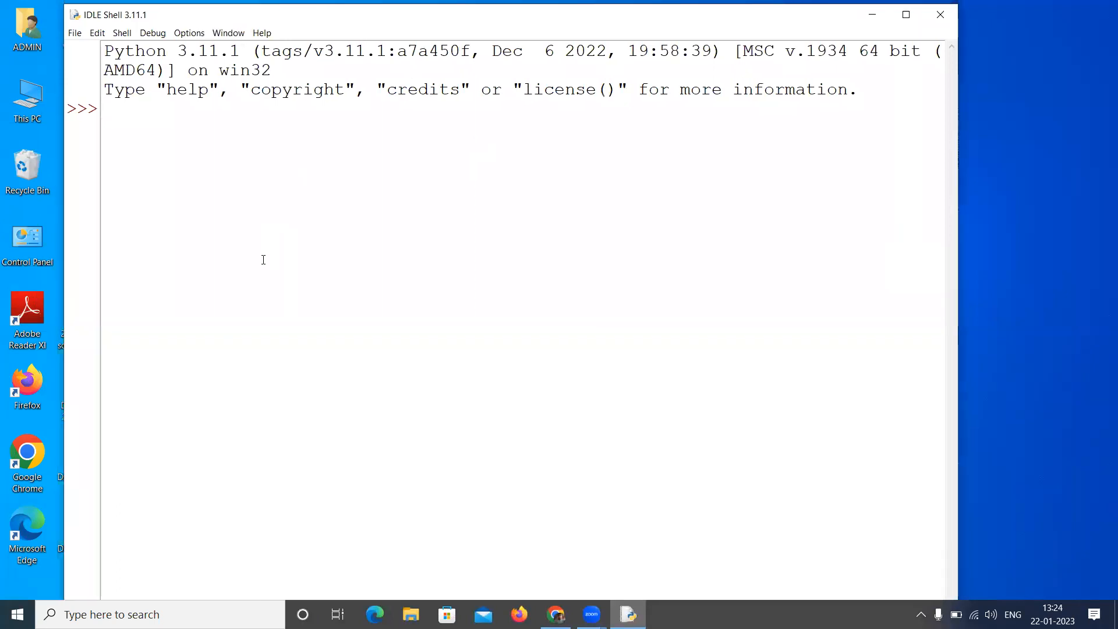
pyautogui.write('10+20')
pyautogui.press('Return')
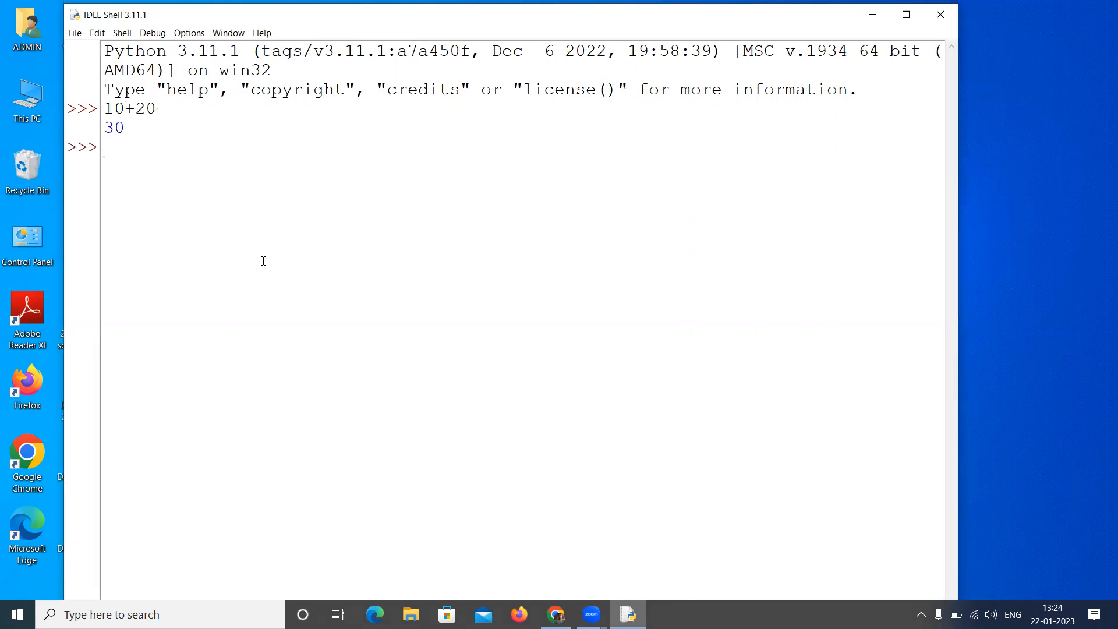
pyautogui.write('10*20')
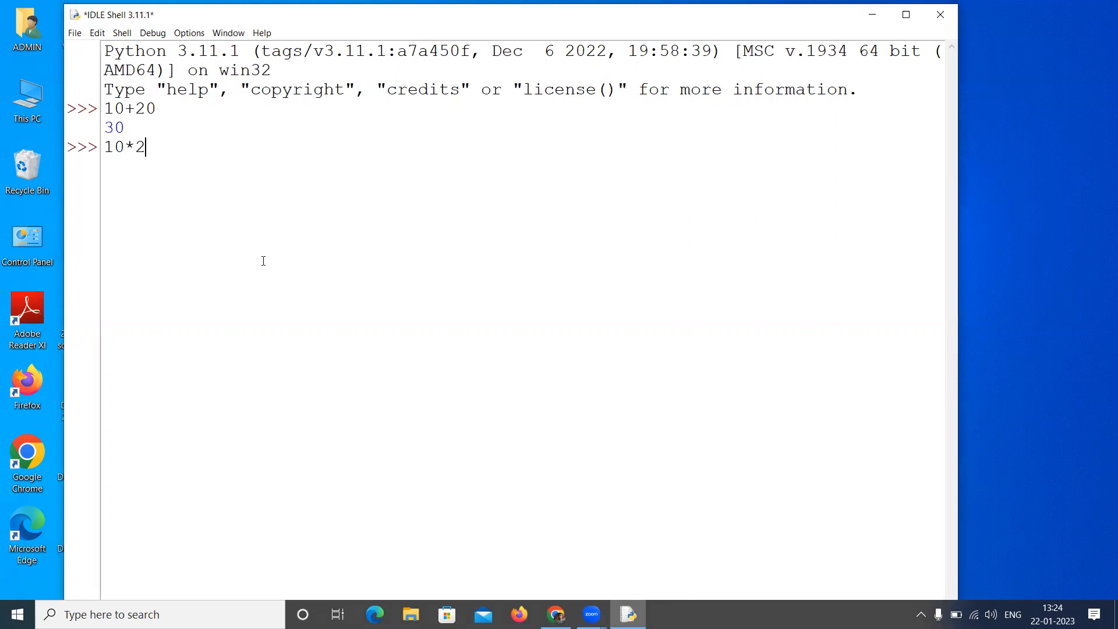
pyautogui.press('Return')
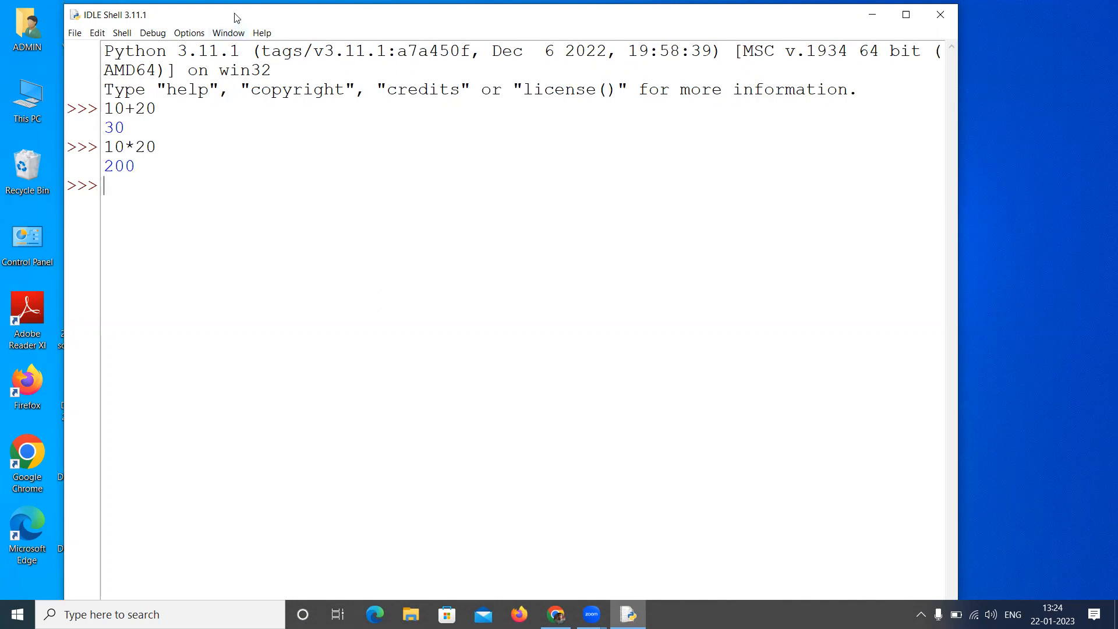
# Narrow the shell window, create a new untitled script file and place its editor window beside the shell
pyautogui.moveTo(236, 18); pyautogui.dragTo(178, 14)
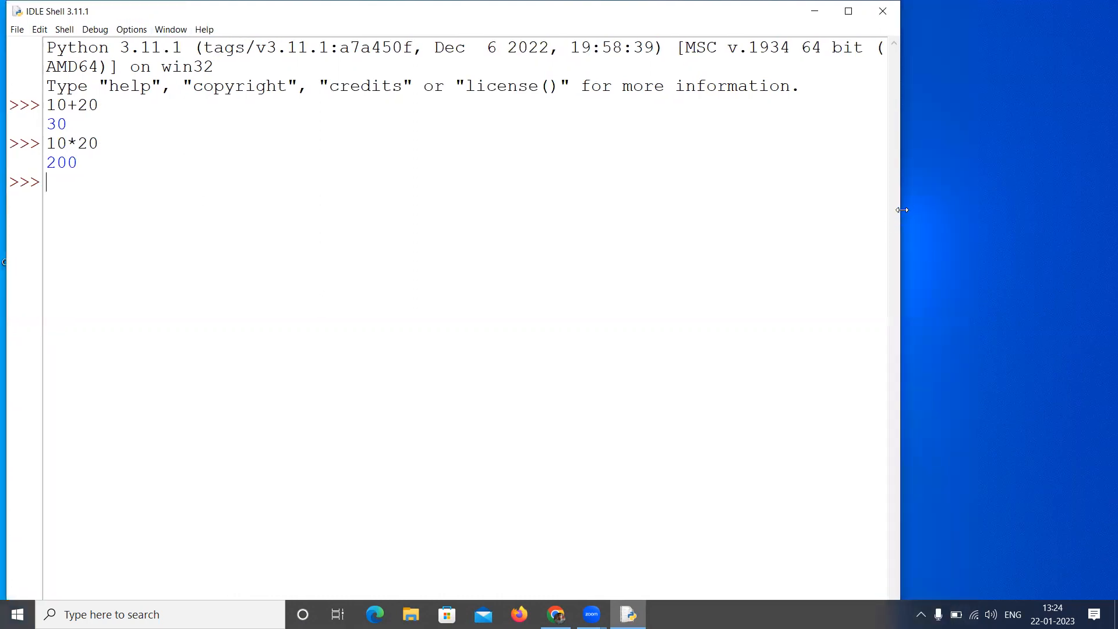
pyautogui.moveTo(903, 210); pyautogui.dragTo(608, 209)
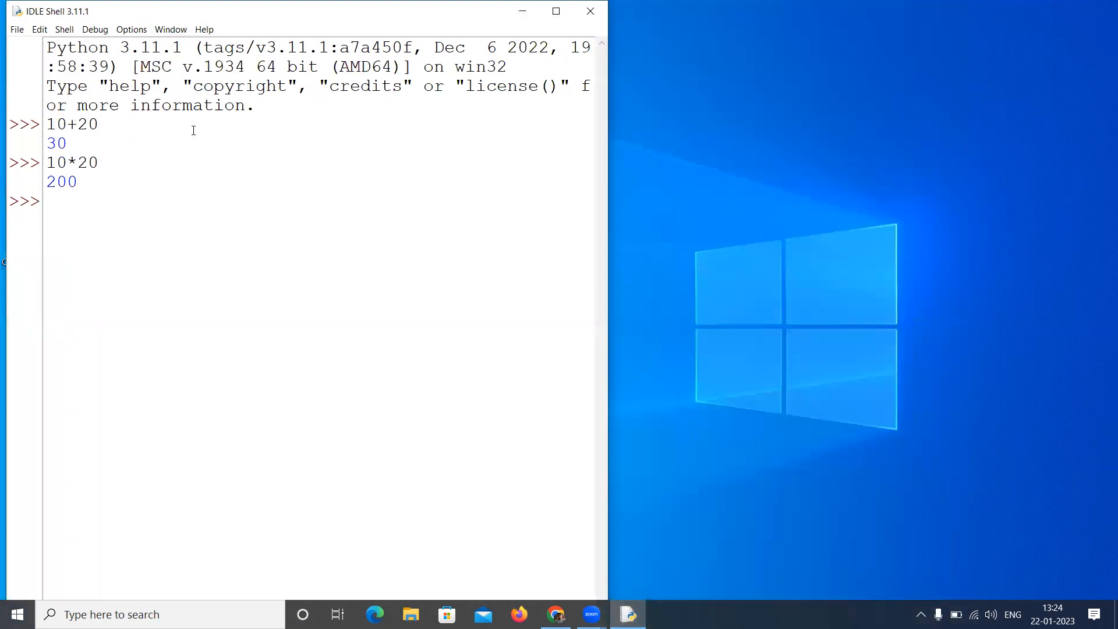
pyautogui.click(17, 29)
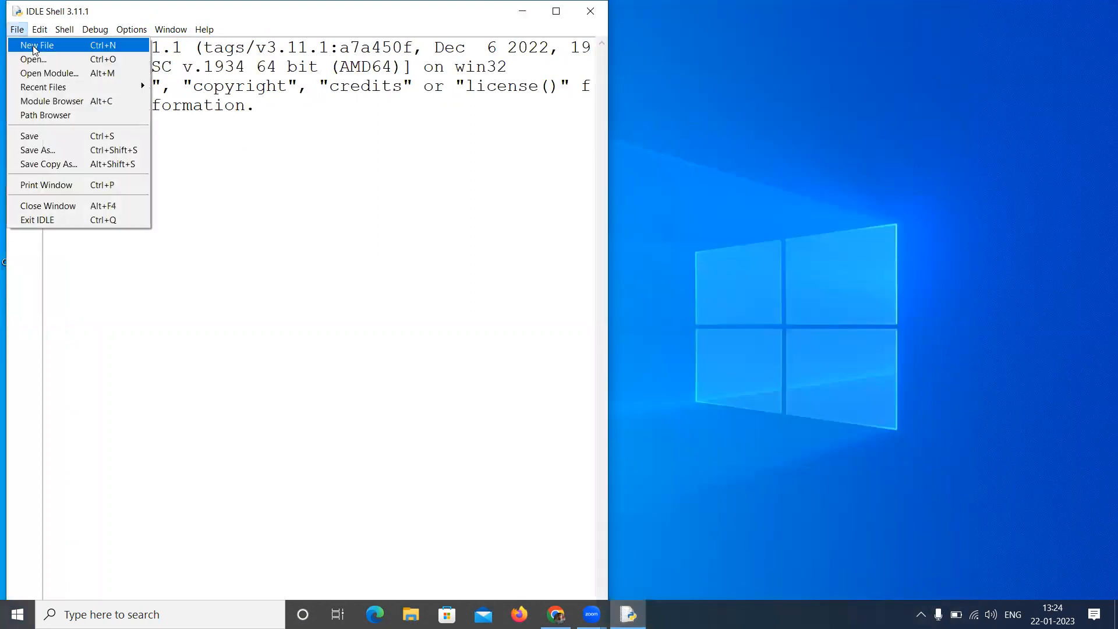
pyautogui.click(33, 45)
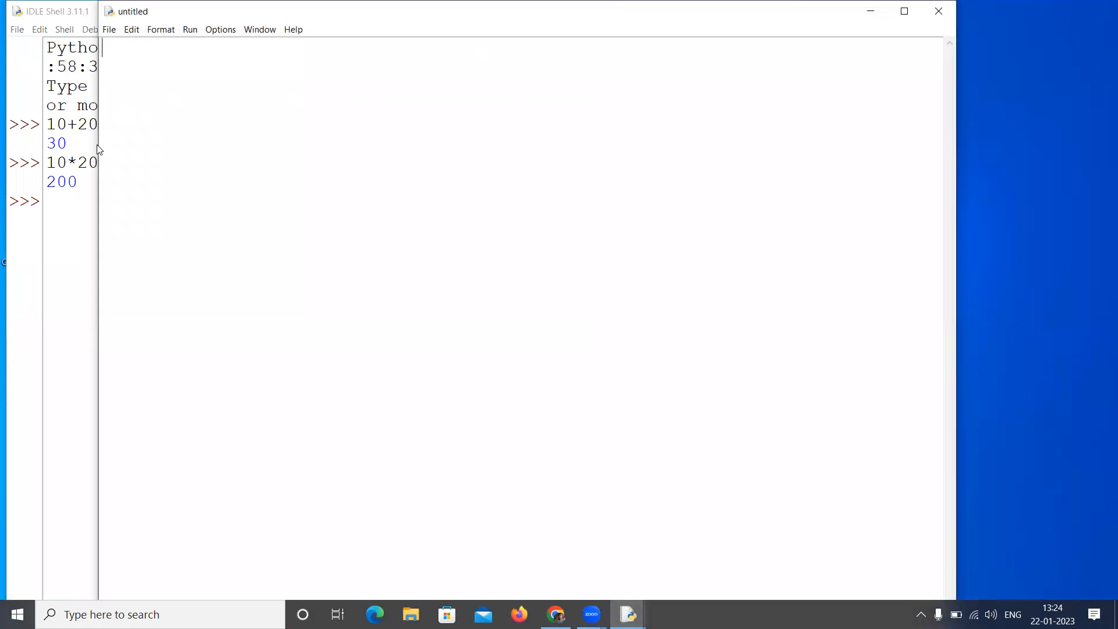
pyautogui.moveTo(97, 144); pyautogui.dragTo(375, 144)
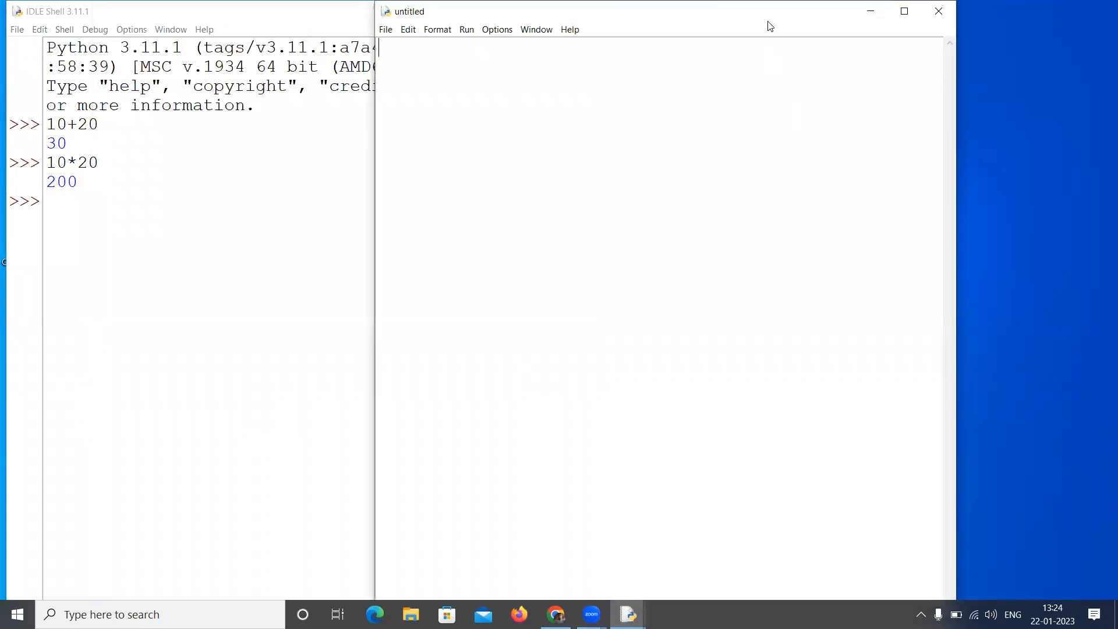
pyautogui.moveTo(770, 26); pyautogui.dragTo(1007, 29)
# Write a script with the lines a = 10, b = 20, c = a+b and print(c)
pyautogui.write('a = 10')
pyautogui.press('Return')
pyautogui.write('b = 20')
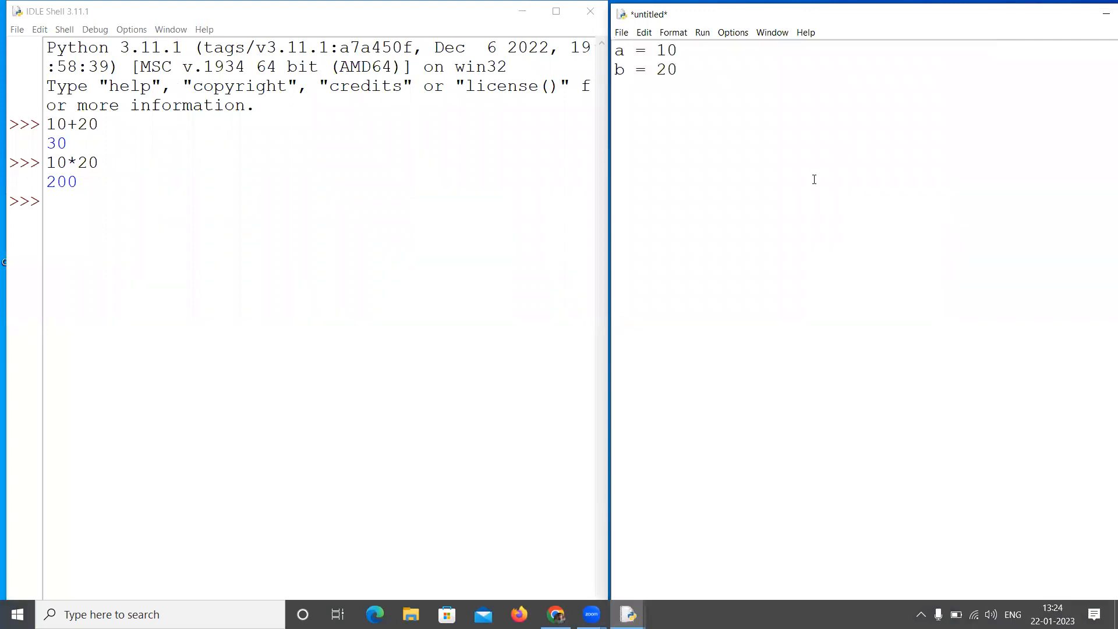
pyautogui.press('Return')
pyautogui.write('c = a+b')
pyautogui.press('Return')
pyautogui.write('print(c)')
# Save the script to the Desktop as Code.py, replacing the existing code file
pyautogui.click(622, 33)
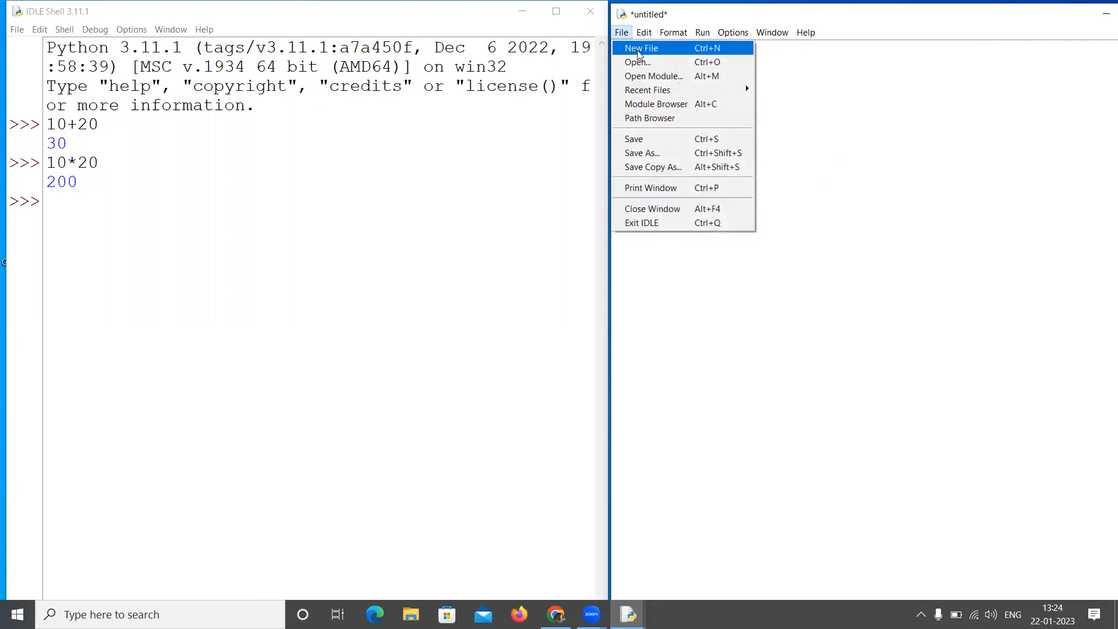
pyautogui.click(635, 139)
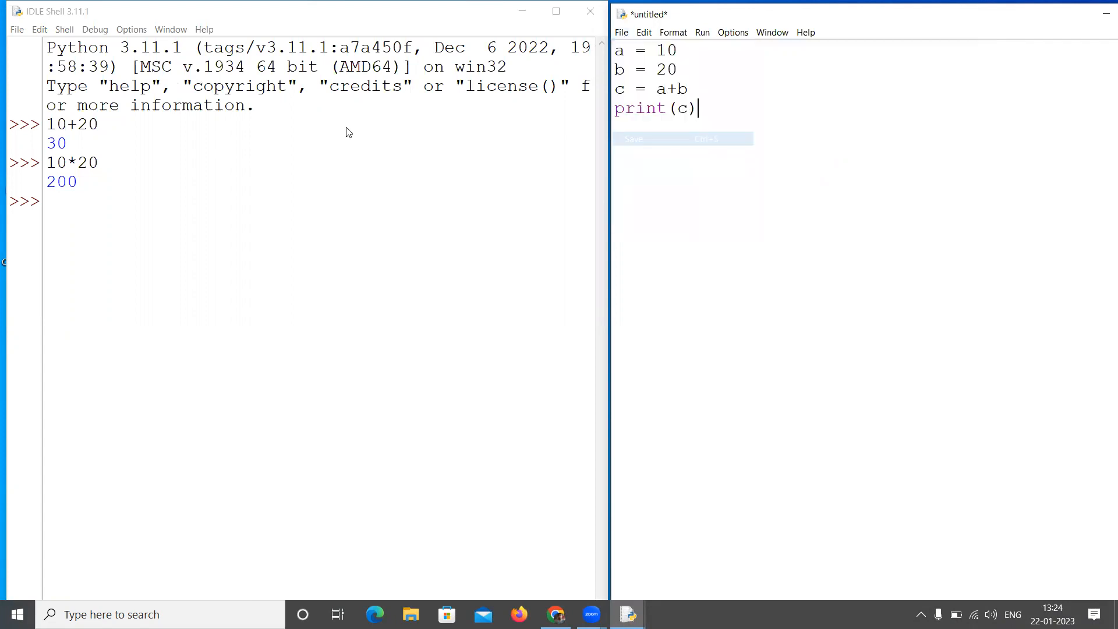
pyautogui.click(611, 152)
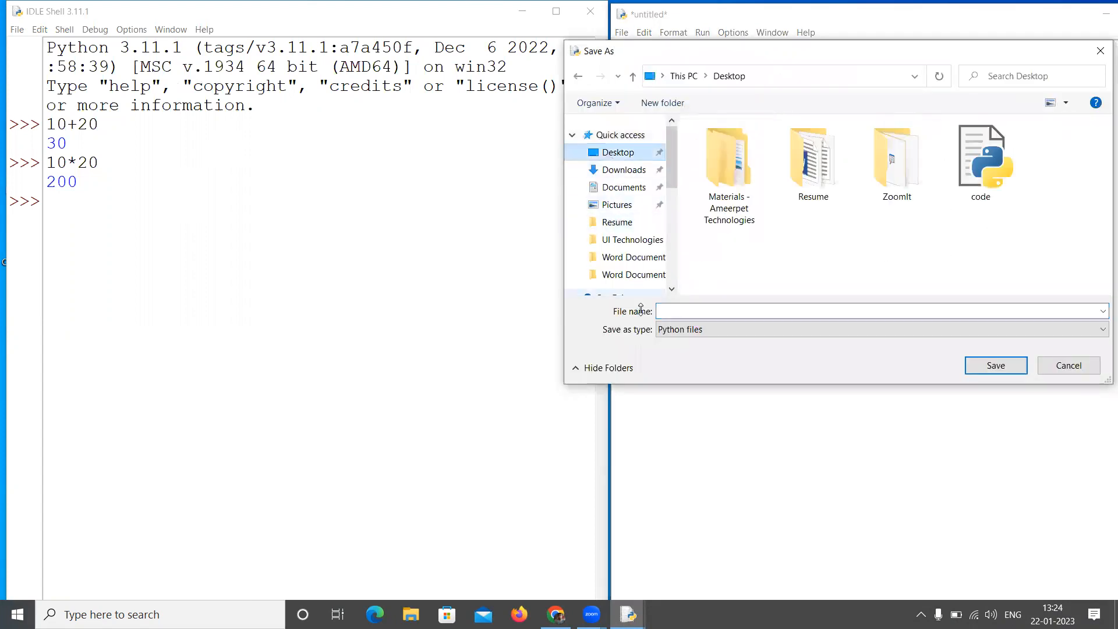
pyautogui.click(664, 308)
pyautogui.write('Code.y')
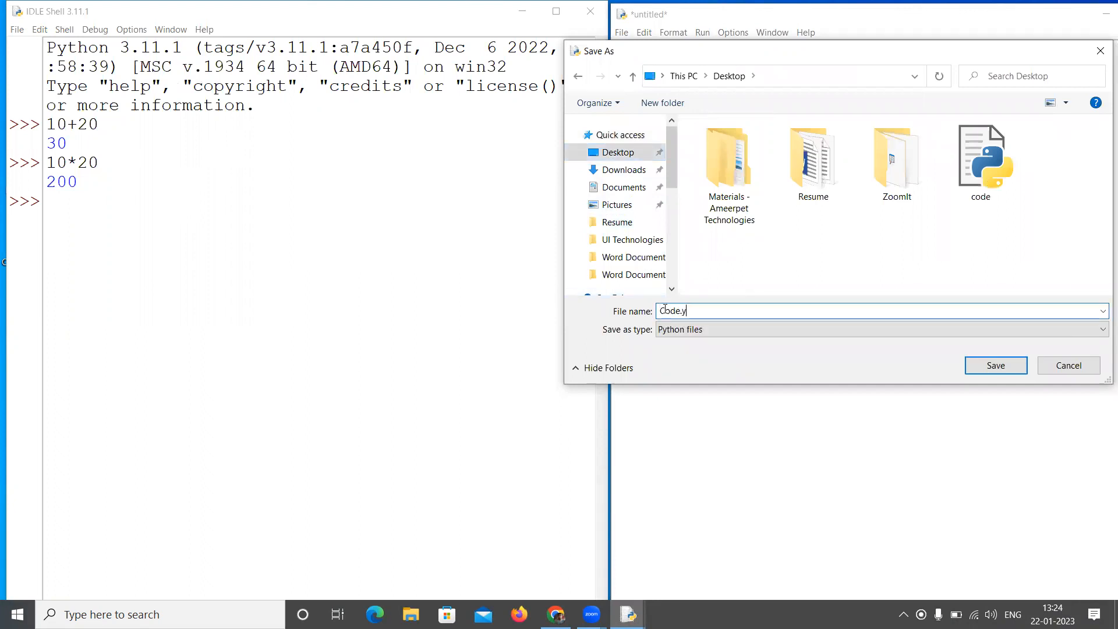
pyautogui.press('BackSpace')
pyautogui.write('py')
pyautogui.click(1009, 372)
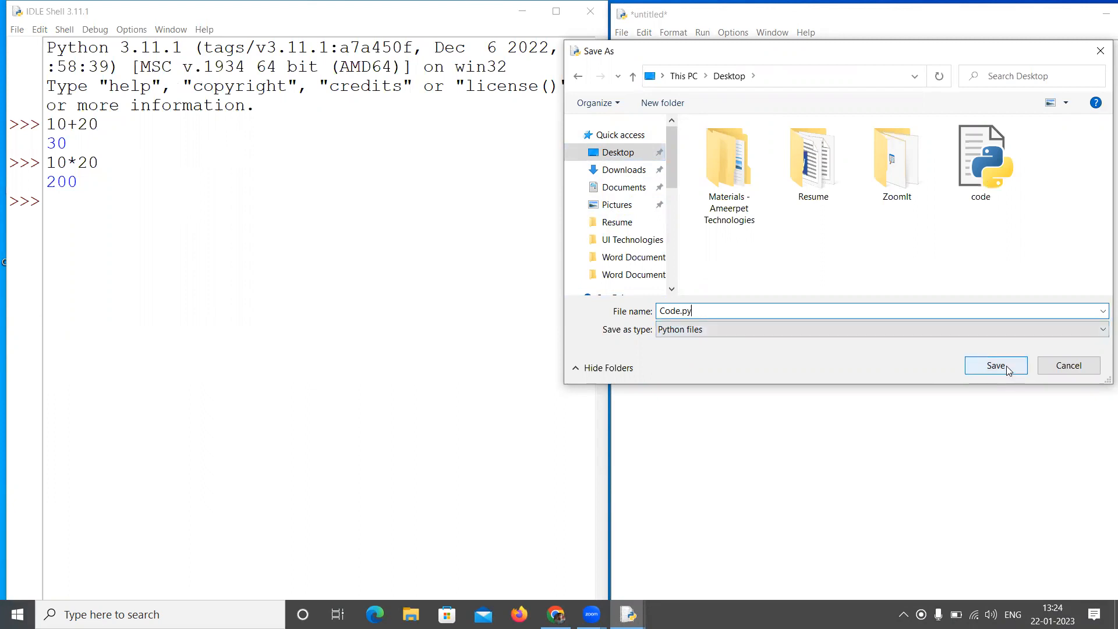
pyautogui.click(593, 309)
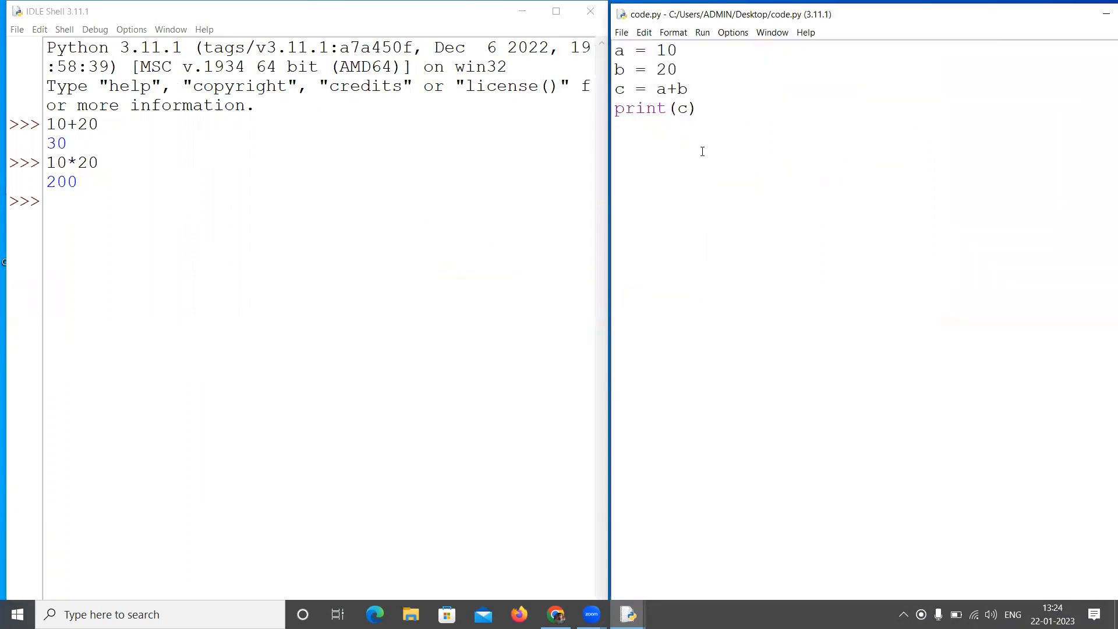
# Run the saved script as a module in the IDLE Shell
pyautogui.click(702, 34)
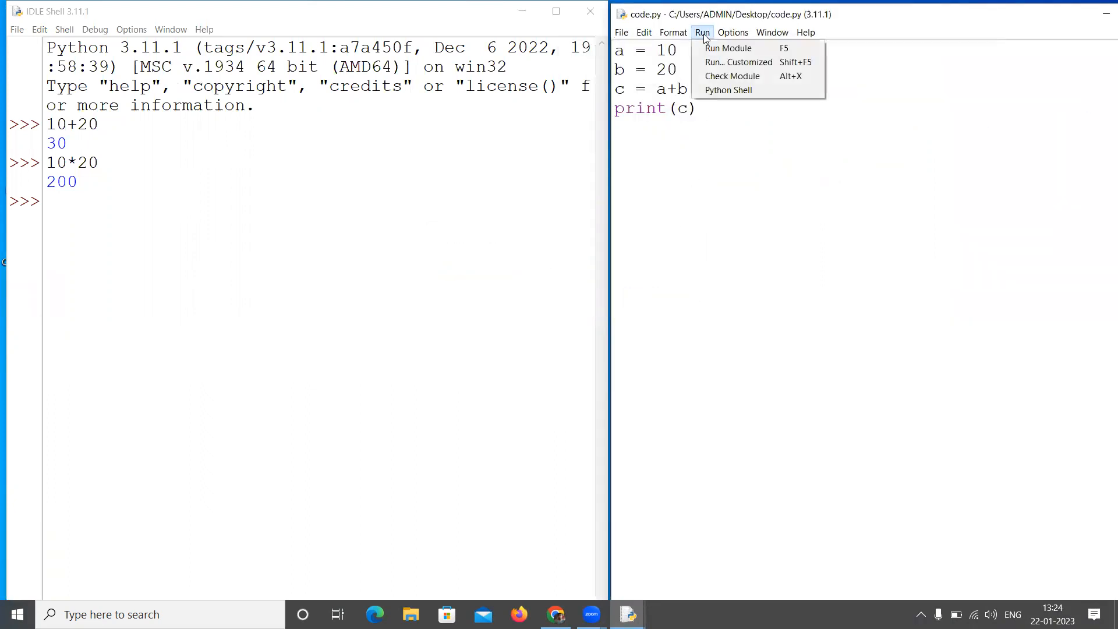
pyautogui.click(770, 54)
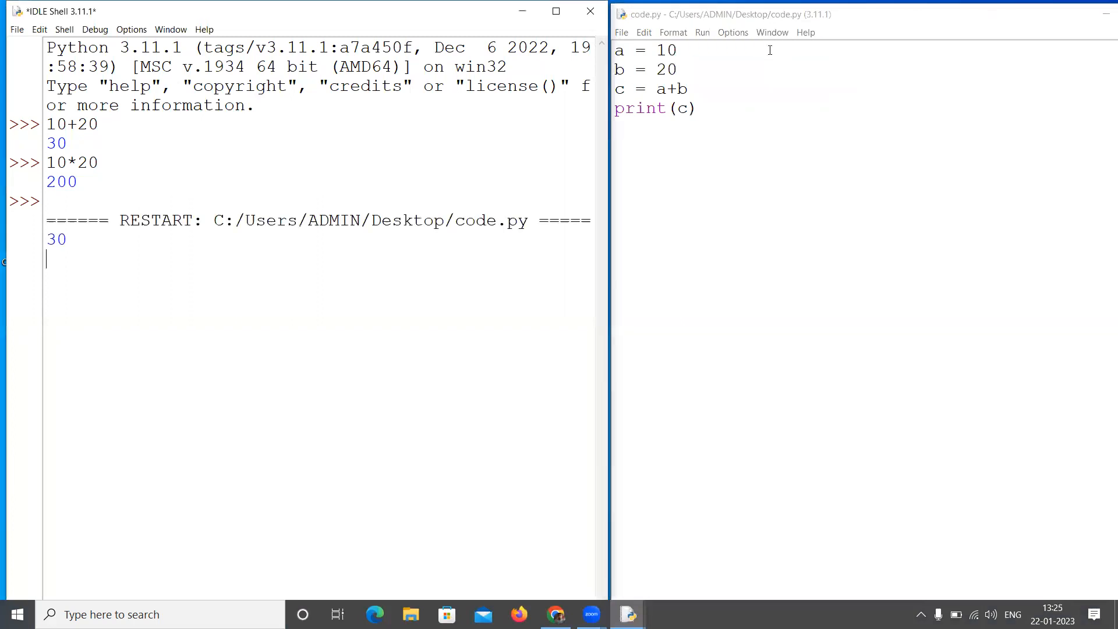
# Change the value of b in the script to 30 and save the file
pyautogui.doubleClick(74, 239)
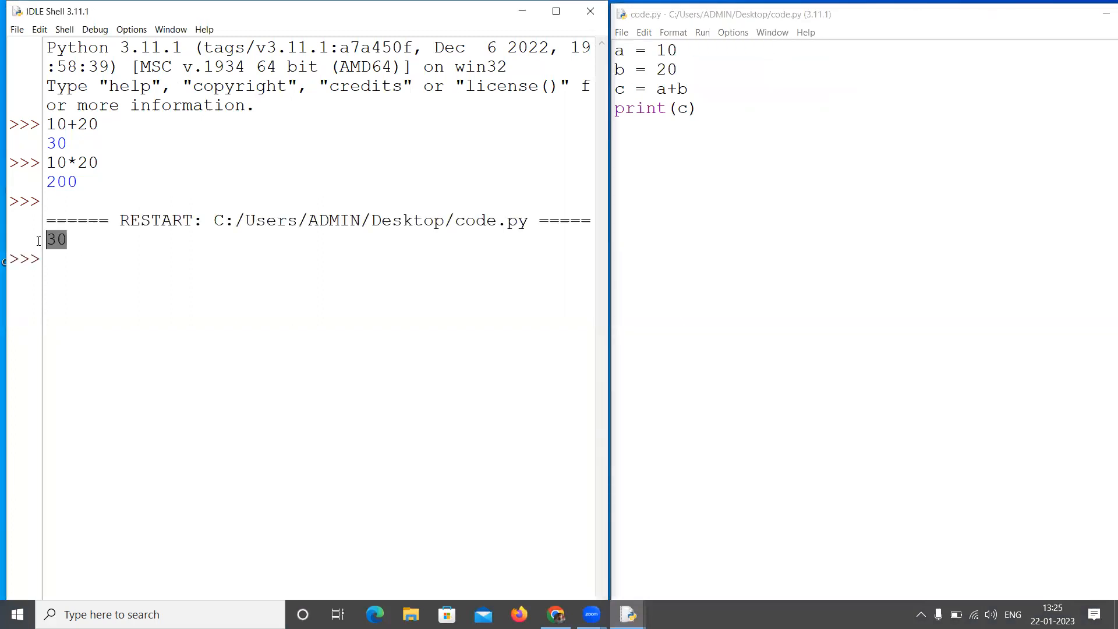
pyautogui.moveTo(657, 69); pyautogui.dragTo(668, 68)
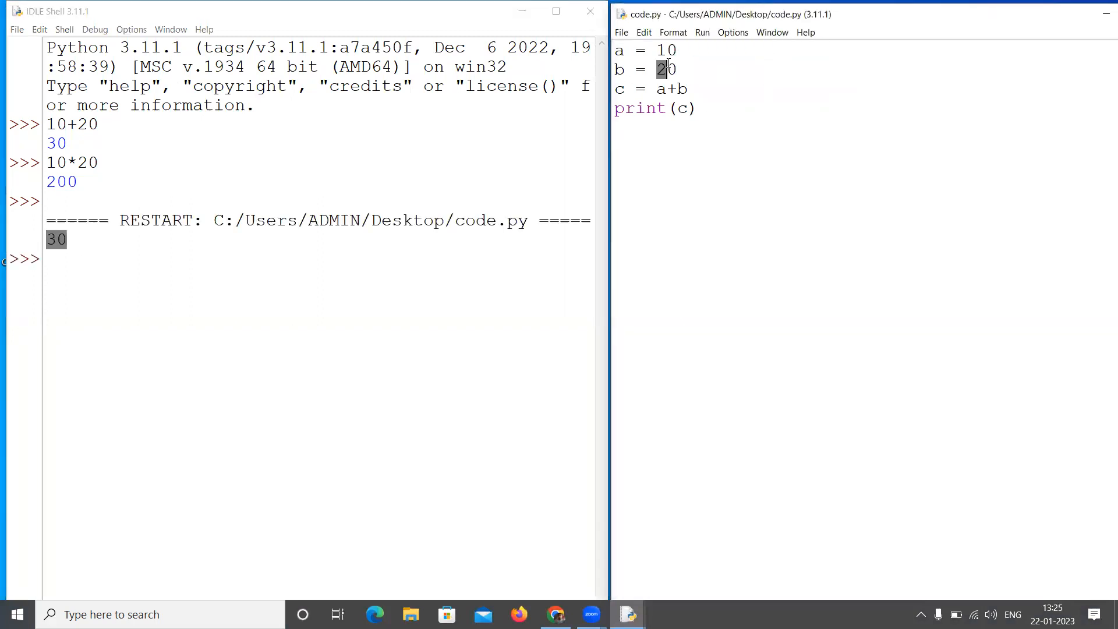
pyautogui.write('3')
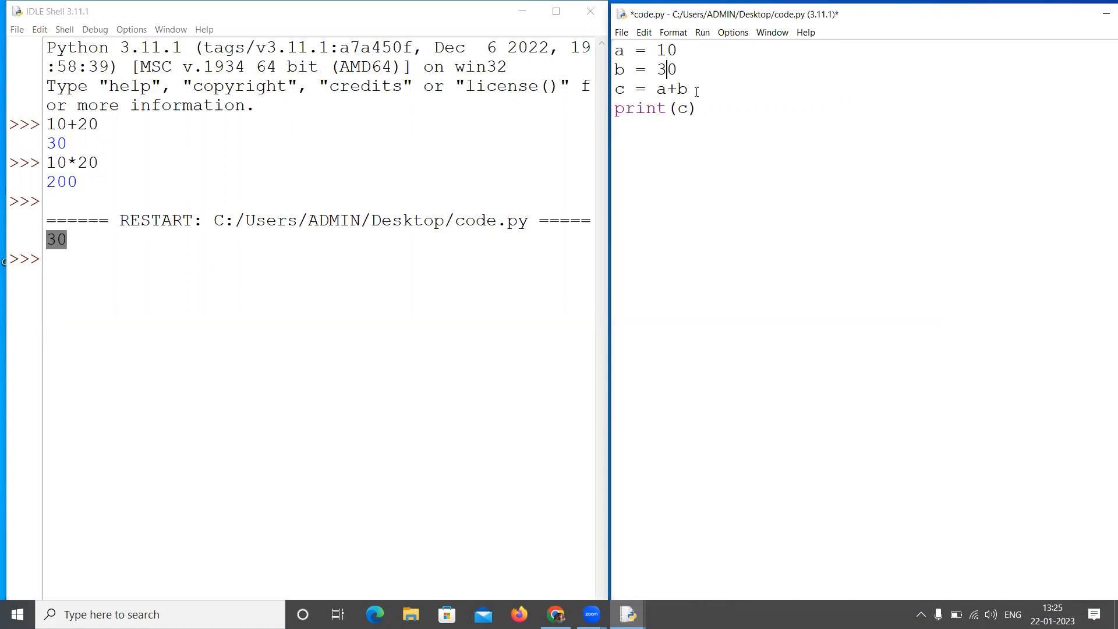
pyautogui.click(622, 32)
pyautogui.click(635, 139)
# Run the edited script as a module again and highlight its printed result in the shell
pyautogui.click(703, 32)
pyautogui.click(711, 46)
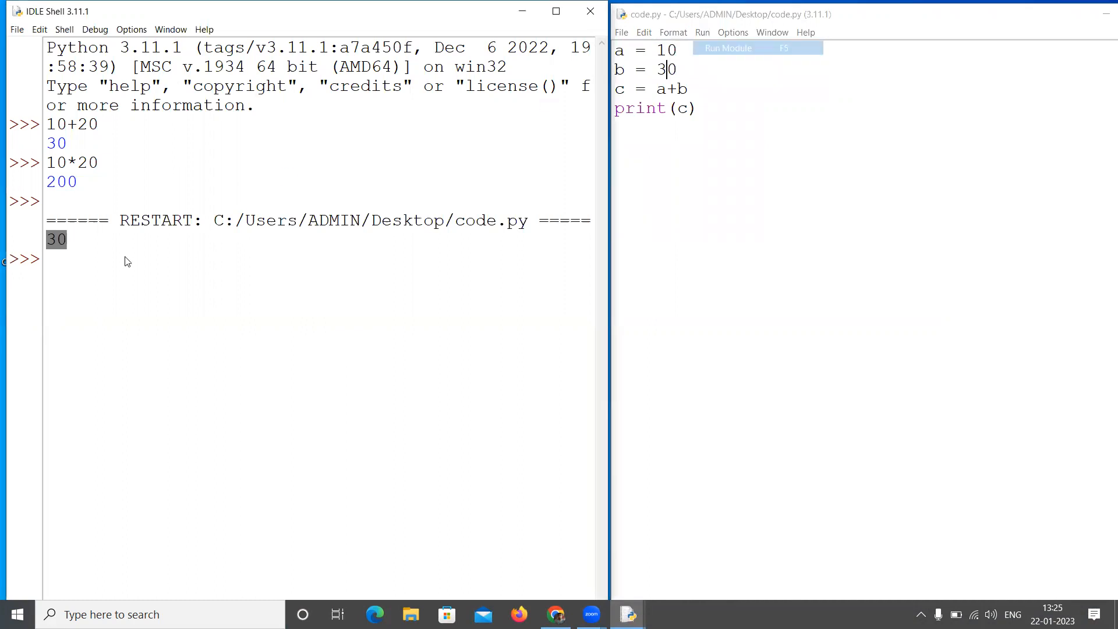
pyautogui.doubleClick(46, 297)
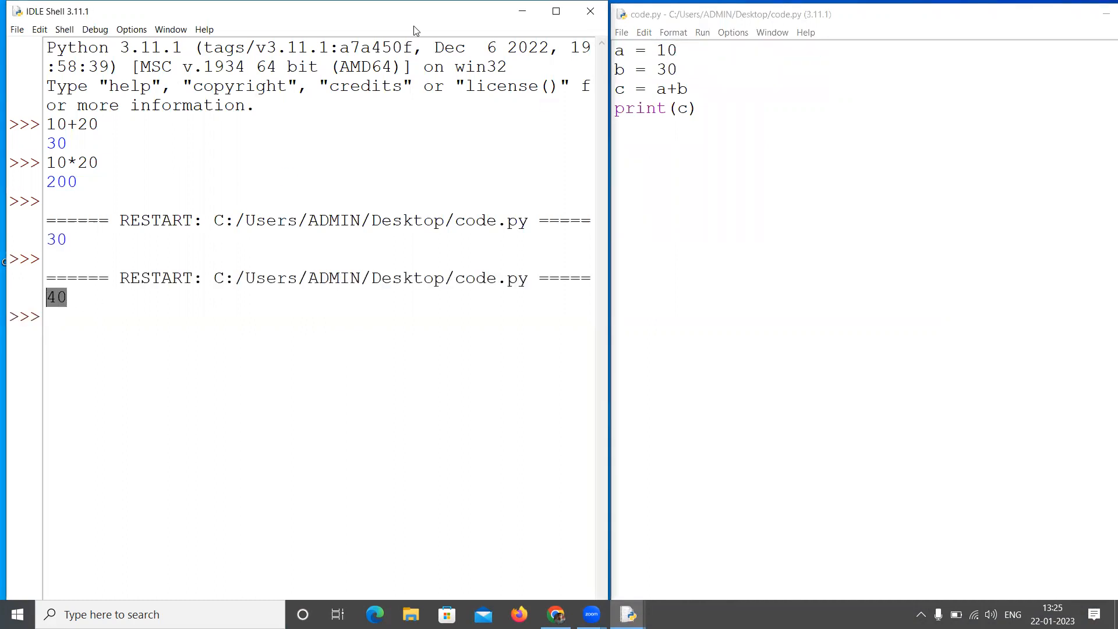
pyautogui.click(667, 70)
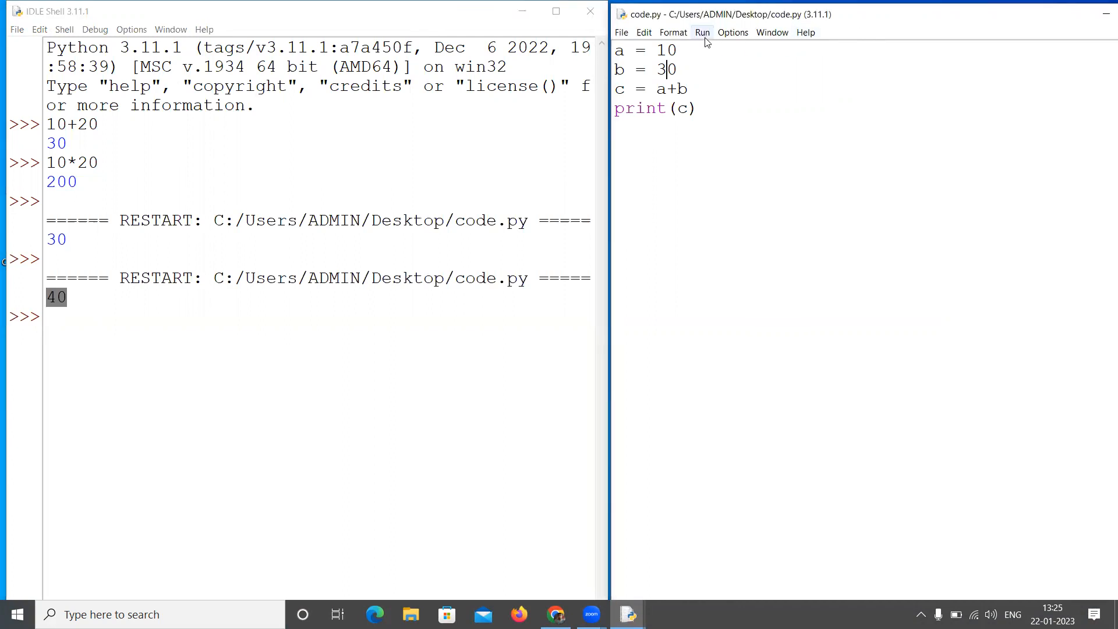
pyautogui.click(108, 313)
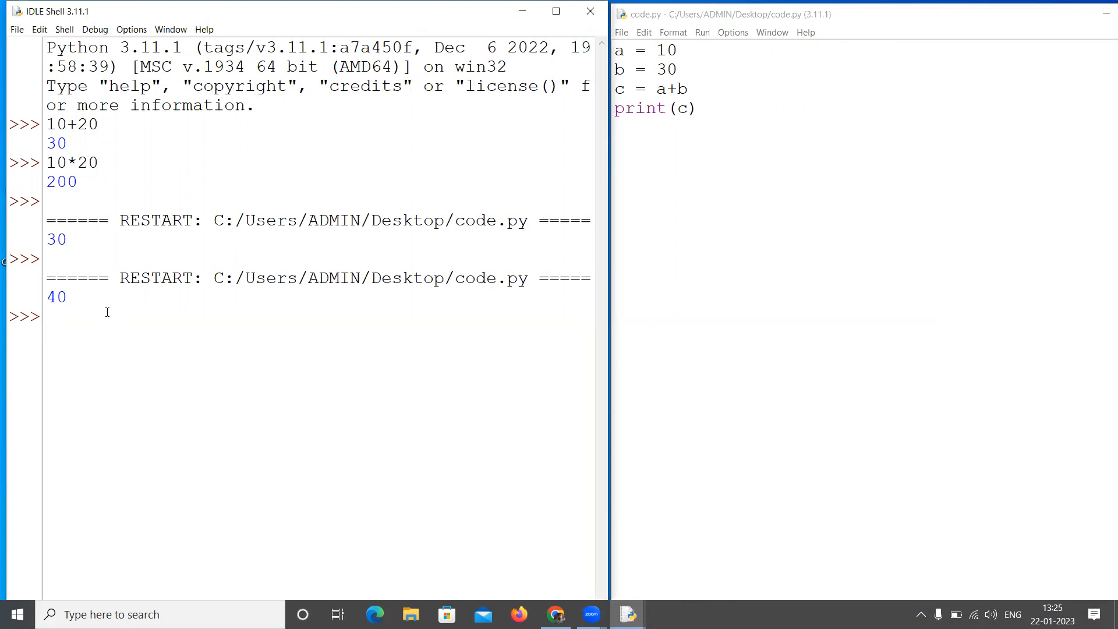